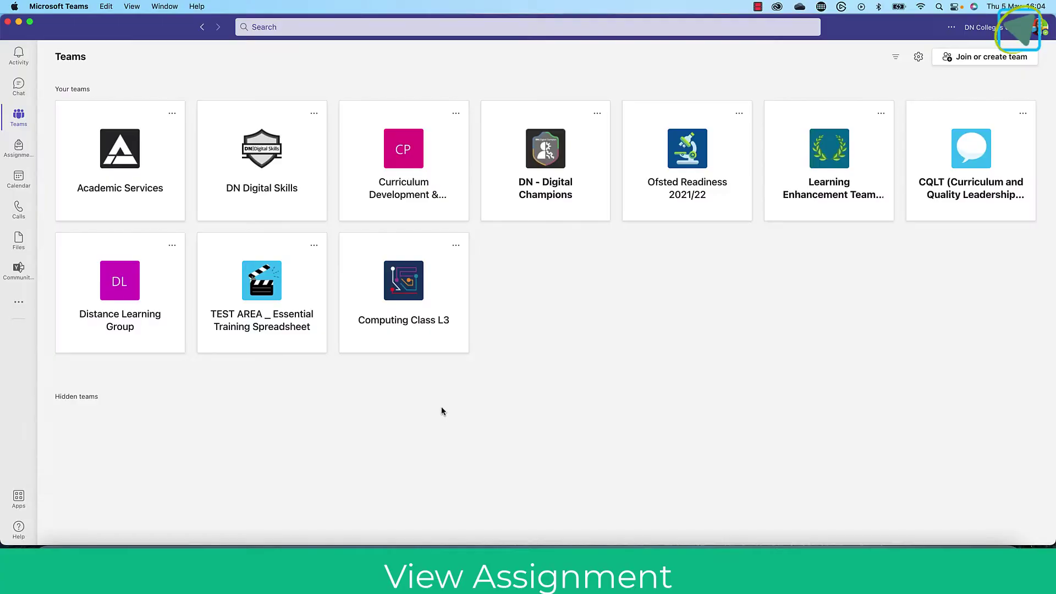
Step: Open the turned-in submission for Example Assignment in the Computing Class L3 team and show the document's comments
left_click(412, 294)
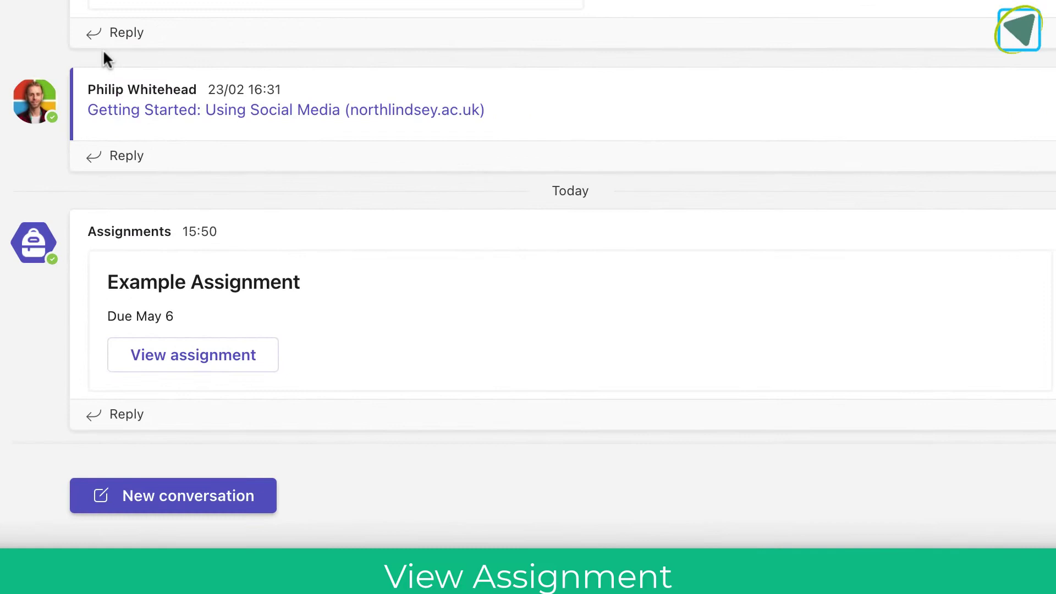
left_click(234, 359)
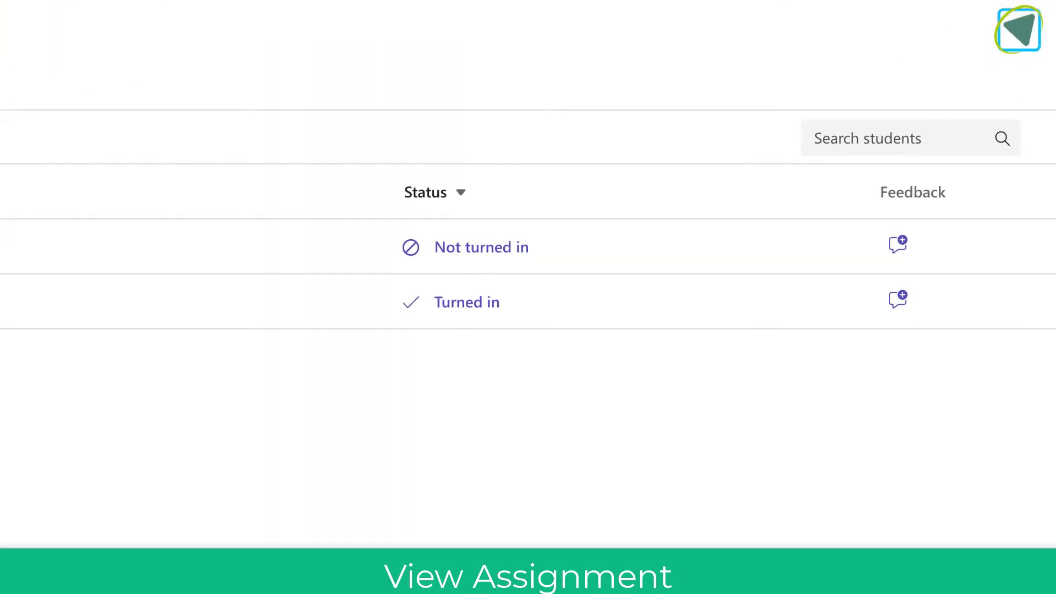
left_click(477, 304)
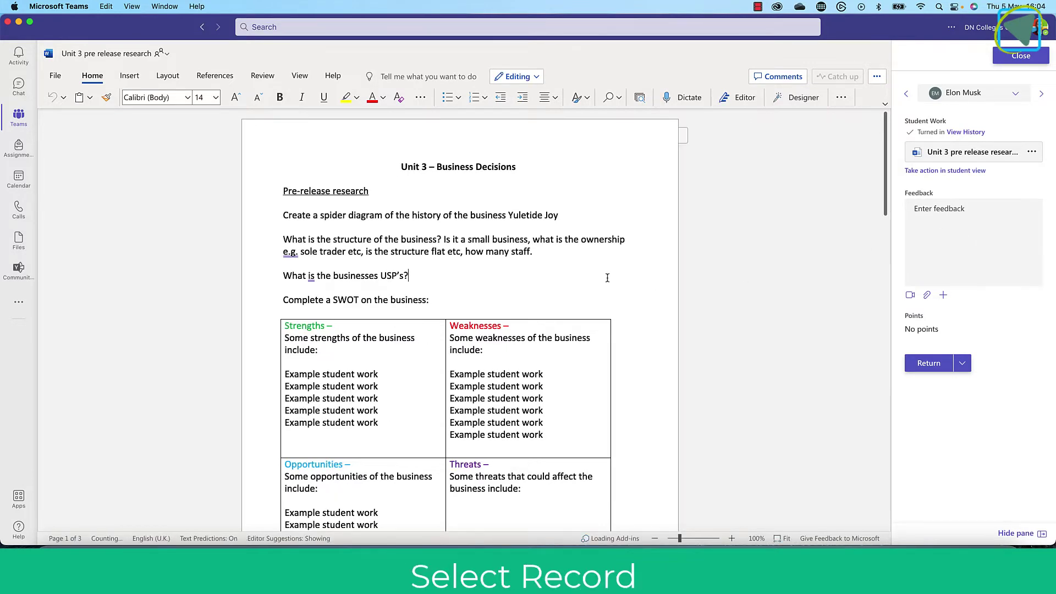
left_click(787, 77)
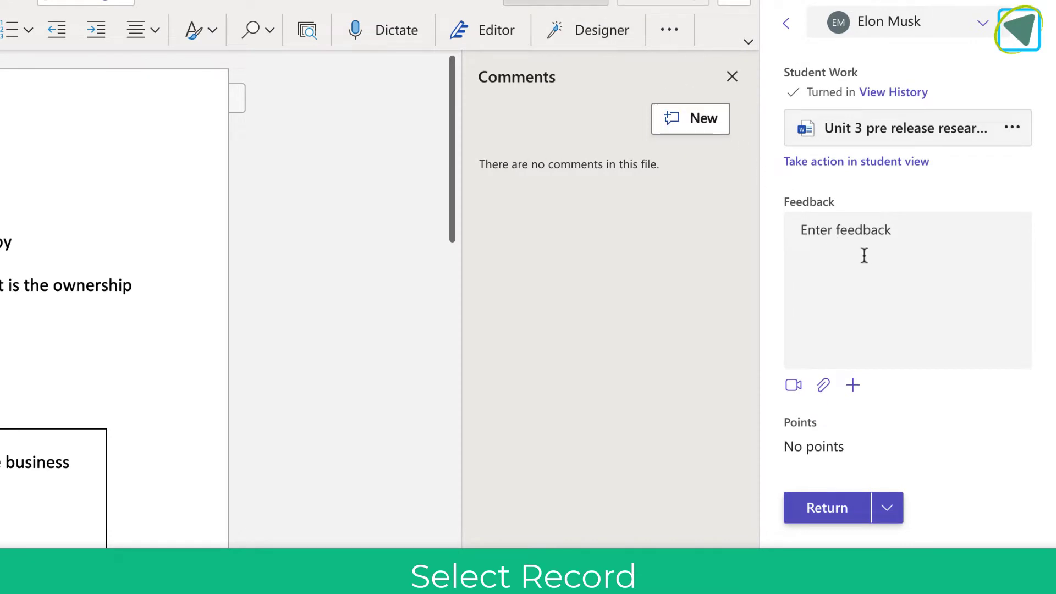
Step: Record a video feedback clip about 5 seconds long using the built-in MacBook Pro microphone, and open it for review
left_click(795, 387)
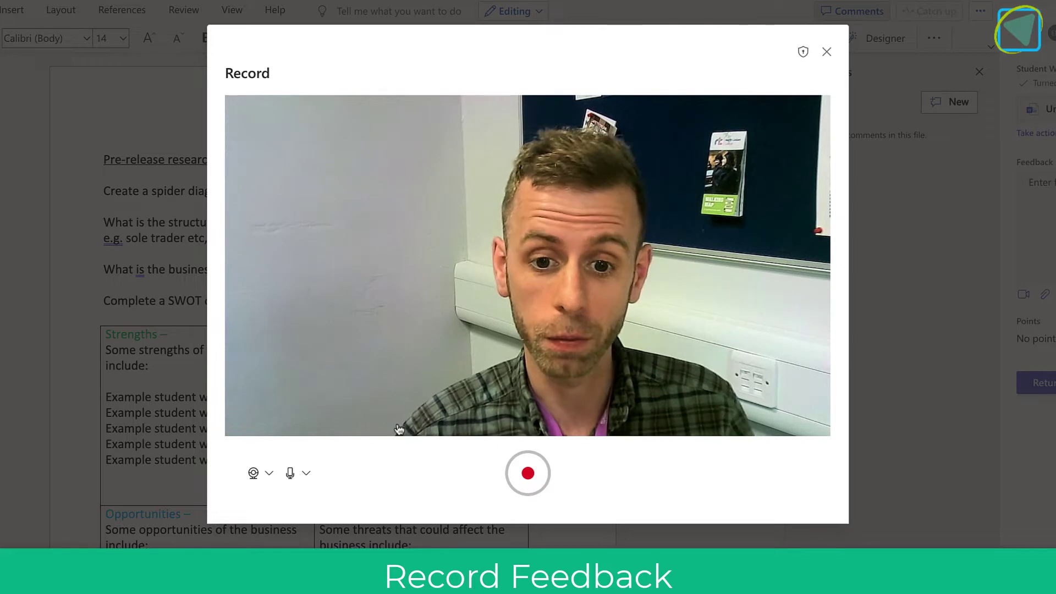
left_click(268, 474)
left_click(268, 474)
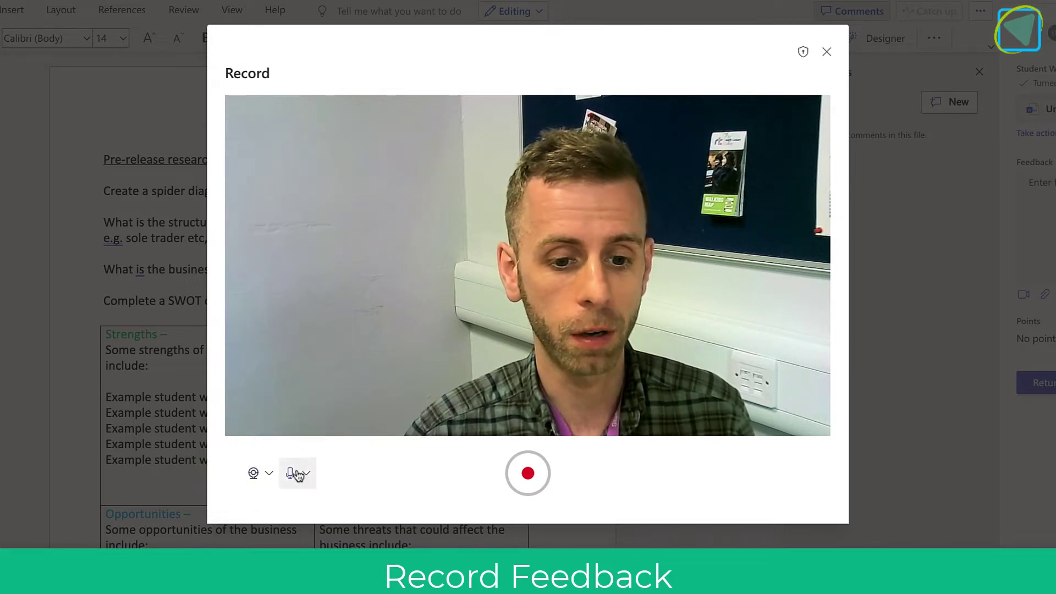
left_click(306, 473)
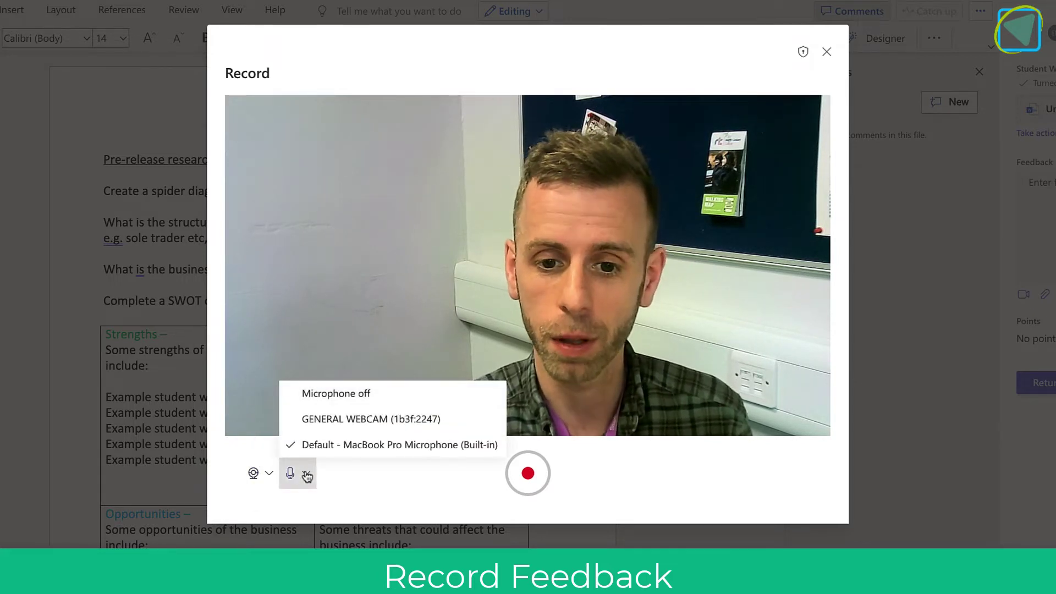
left_click(372, 497)
left_click(526, 473)
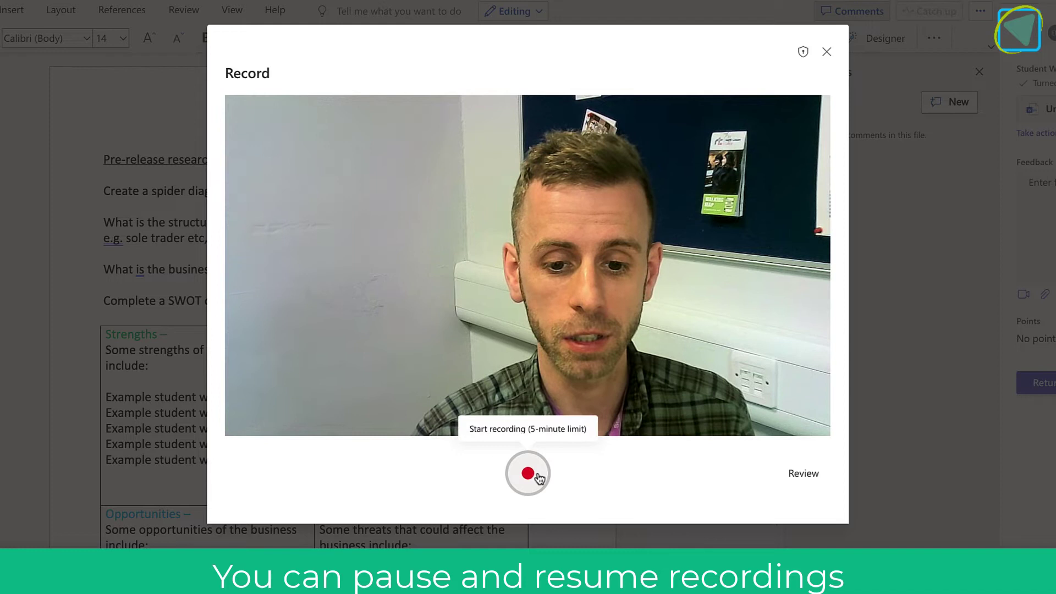
left_click(807, 474)
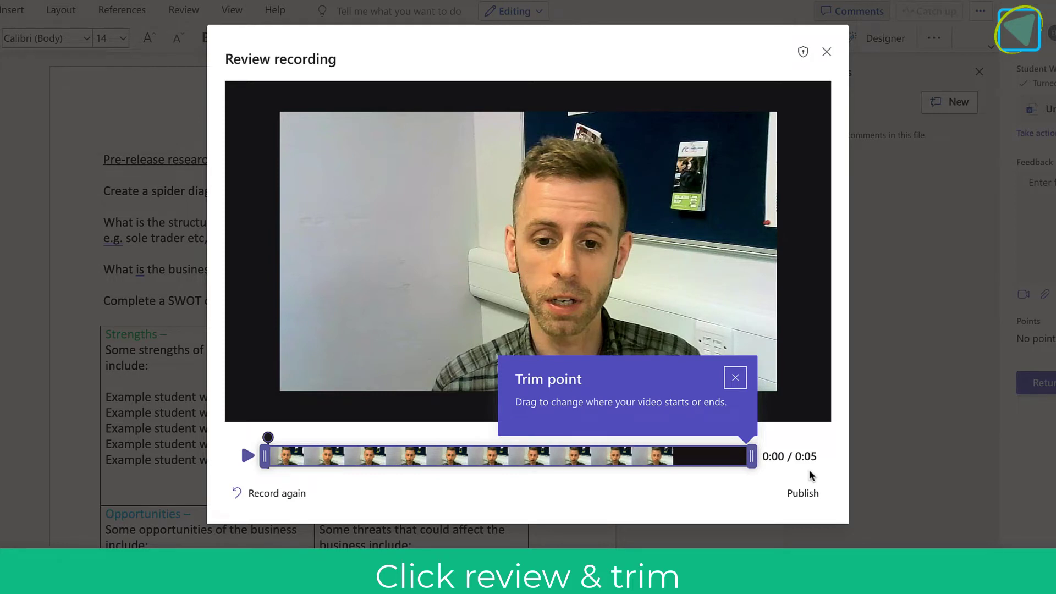
Step: Check the recording's trim points, publish it with the file name Musk Feedback 1, and upload it to the student's feedback
mouse_move(752, 456)
left_mouse_down()
mouse_move(672, 463)
mouse_move(759, 466)
left_mouse_up()
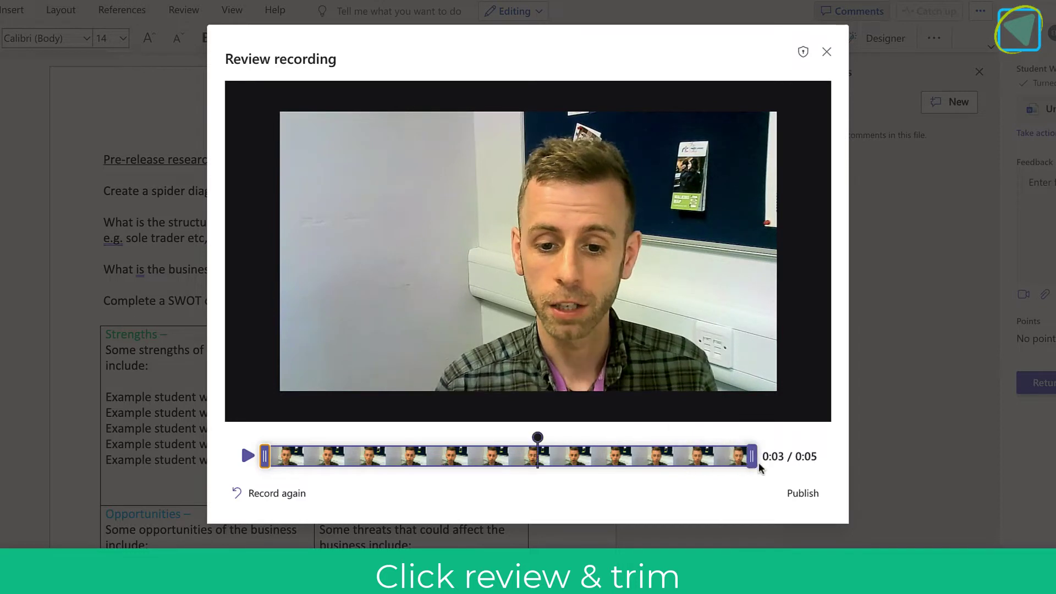
left_click(804, 493)
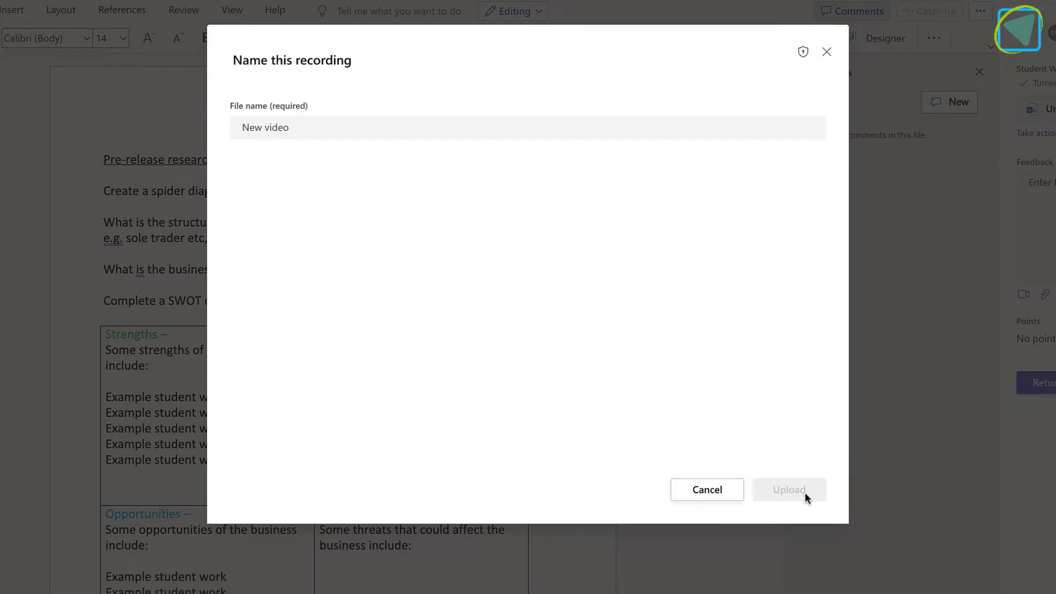
left_click(304, 130)
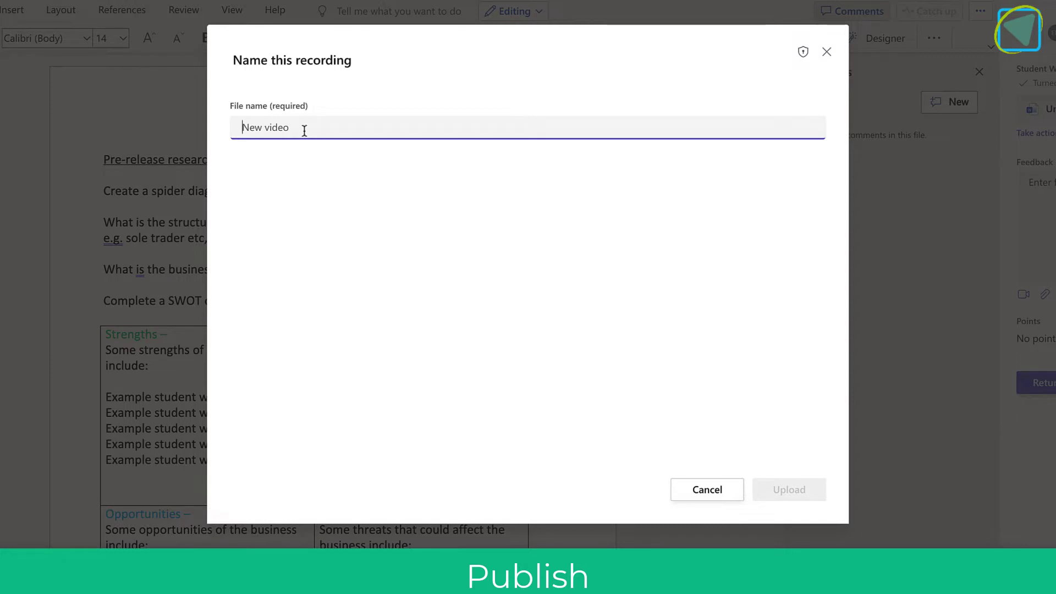
type("Musk ")
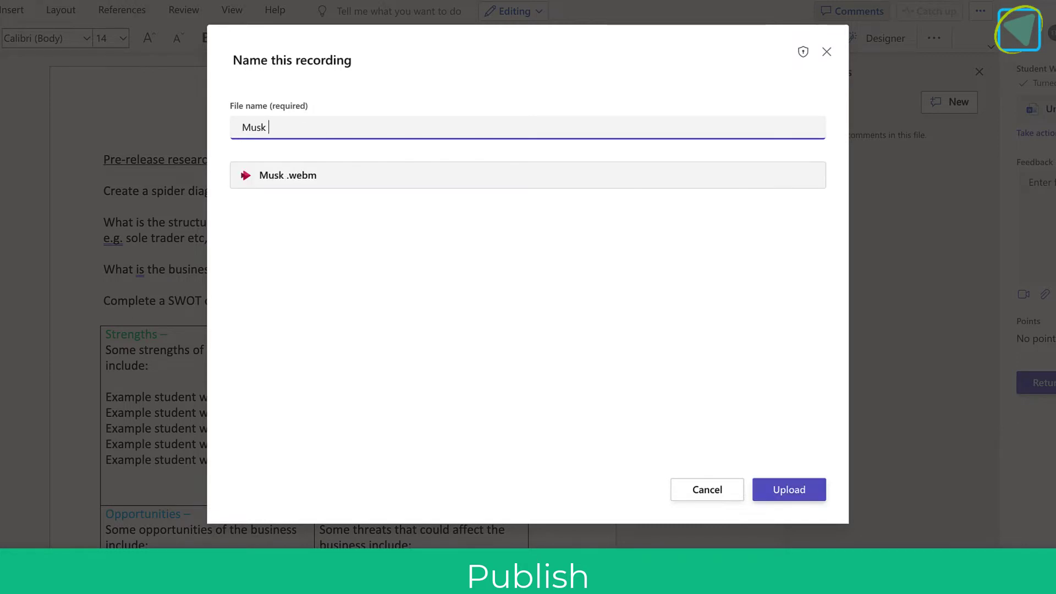
type("Feedback 1")
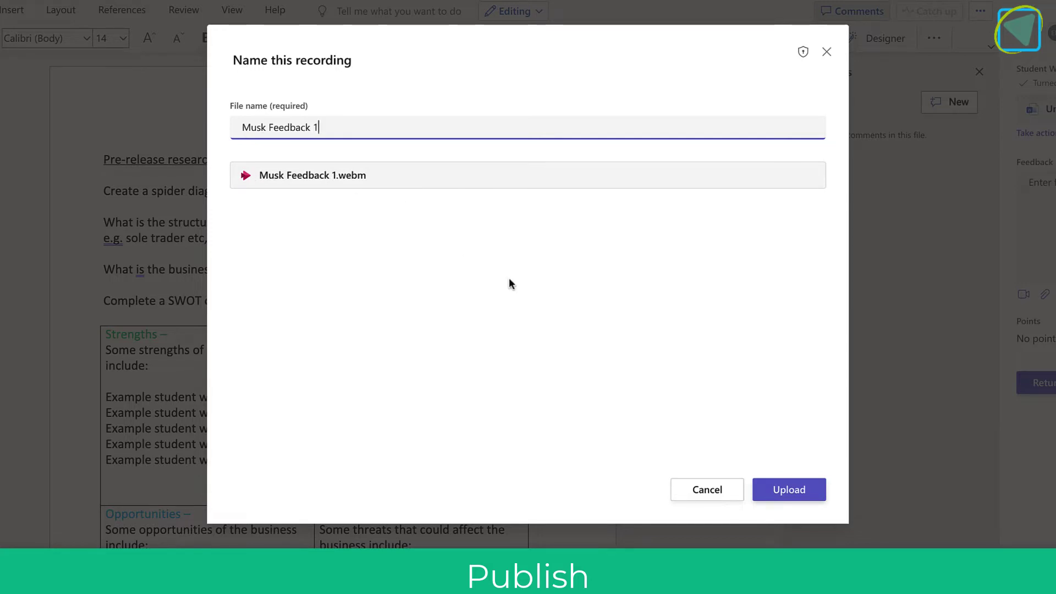
left_click(800, 493)
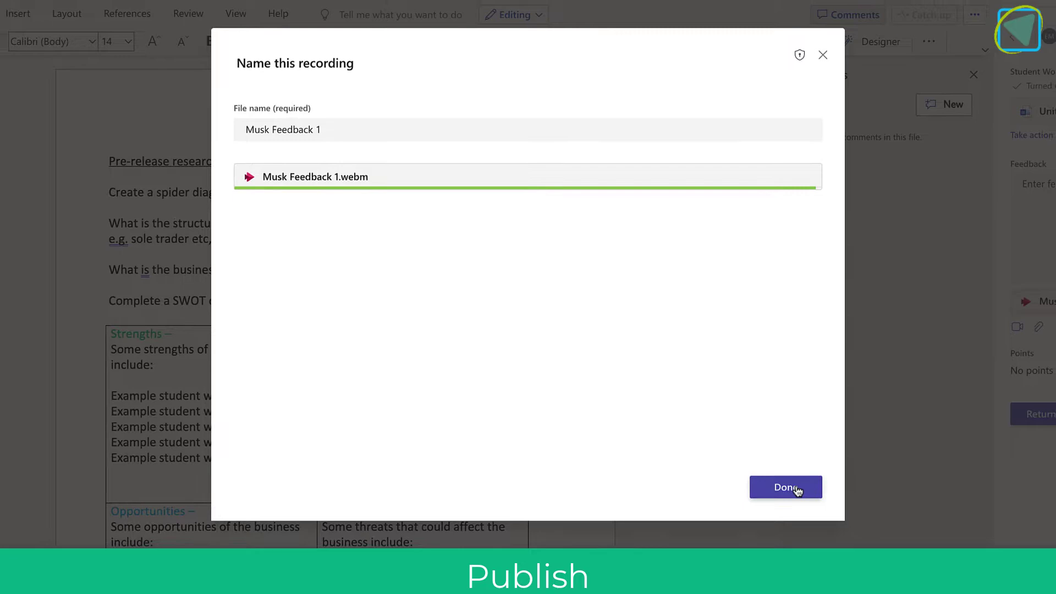
left_click(801, 494)
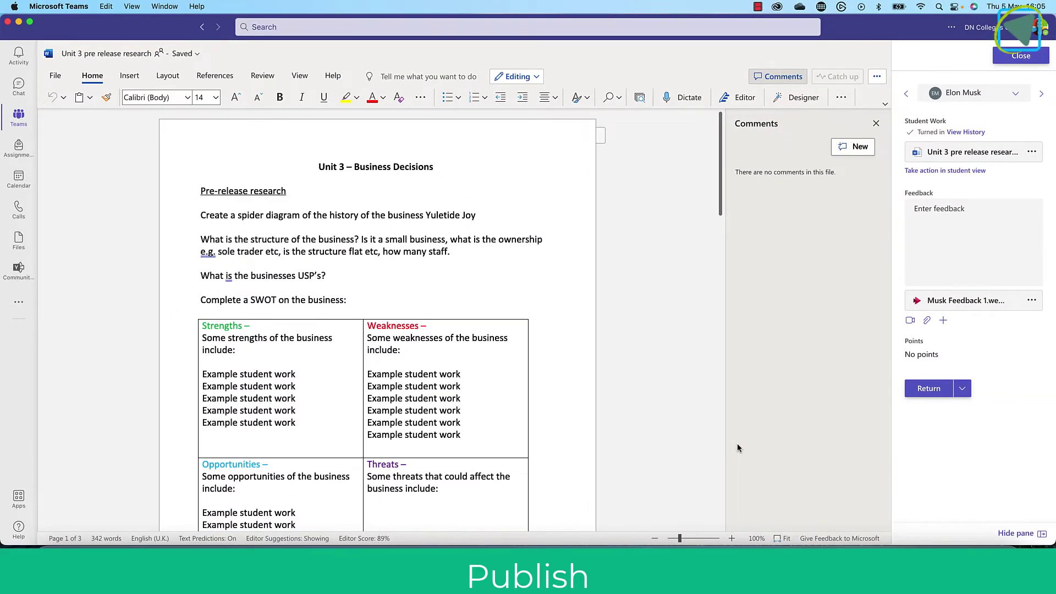
left_click(912, 321)
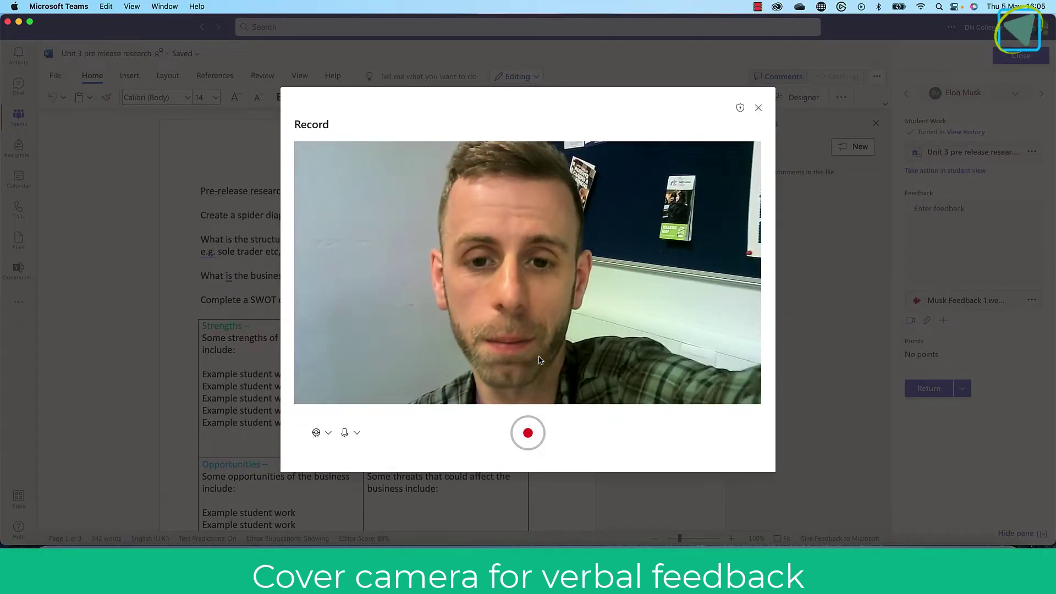
left_click(528, 433)
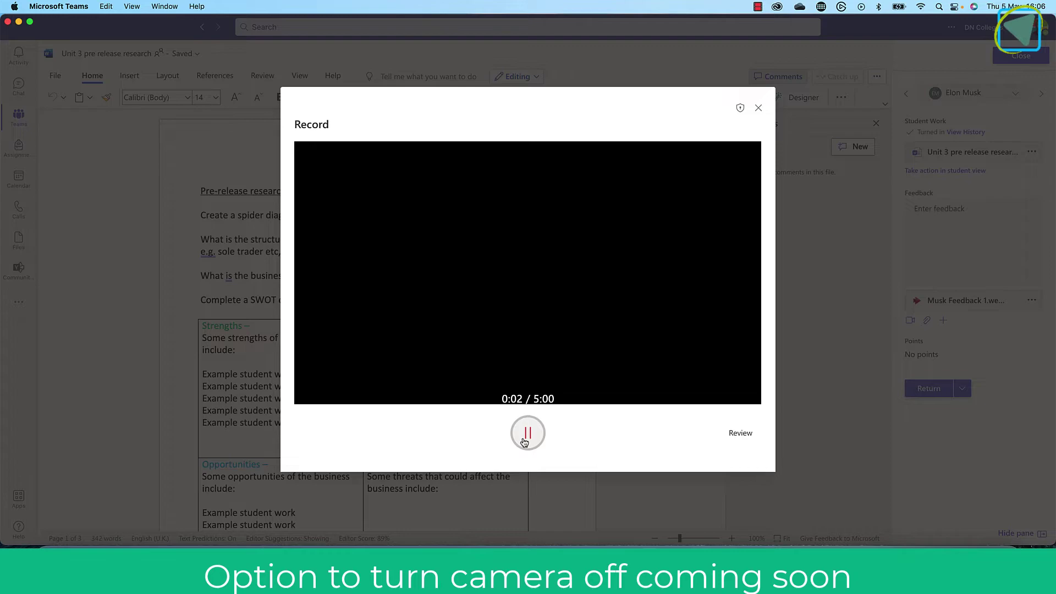
left_click(757, 109)
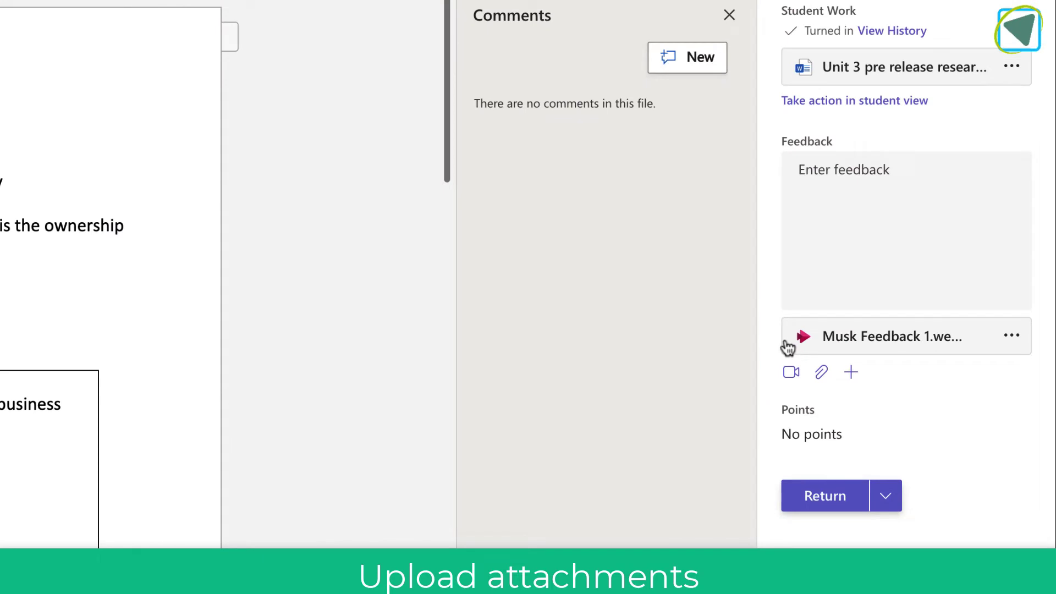
Step: Attach Announcement of Changes Feb 2022.pdf from the OneDrive folder 13. Open Documents to the feedback
left_click(823, 373)
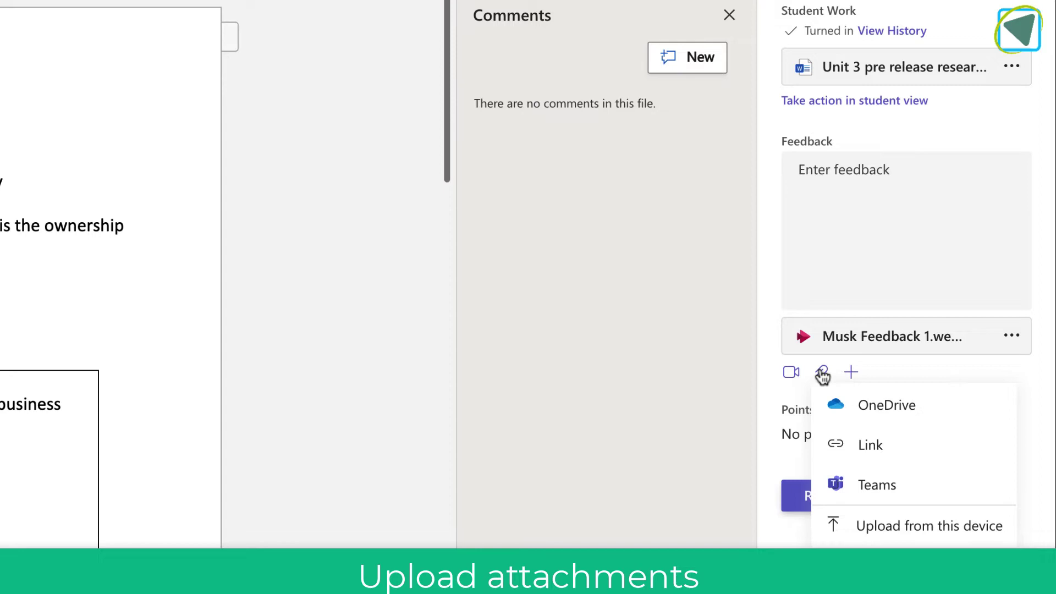
left_click(884, 405)
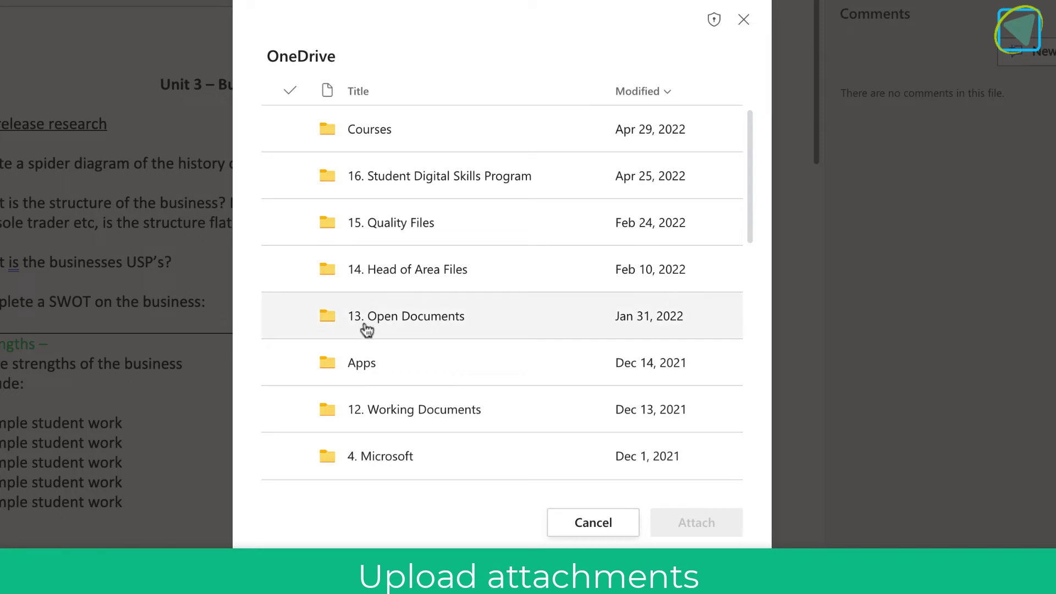
left_click(388, 321)
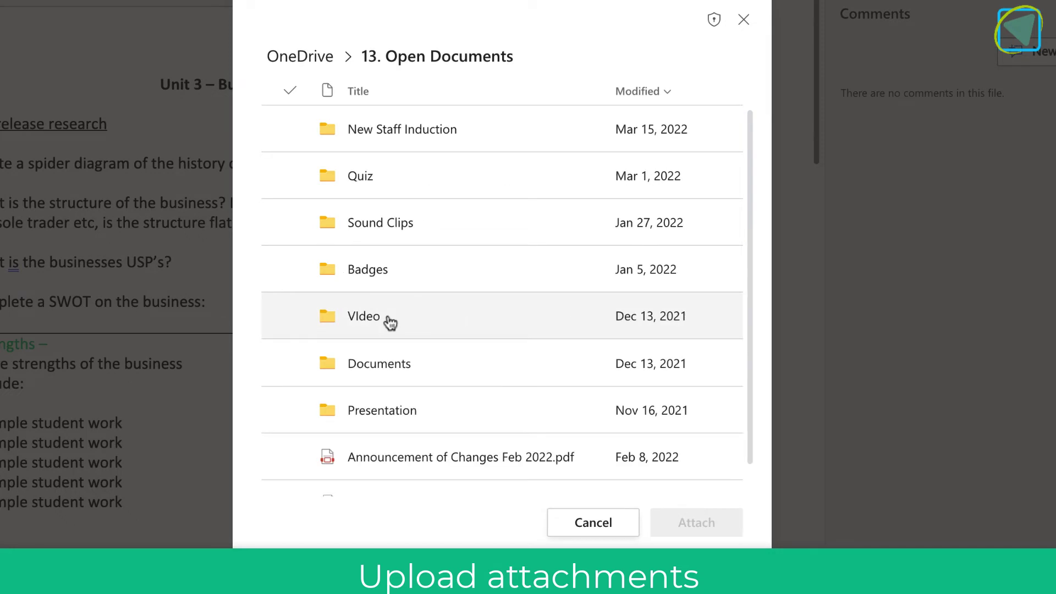
scroll(390, 323, "down", 1)
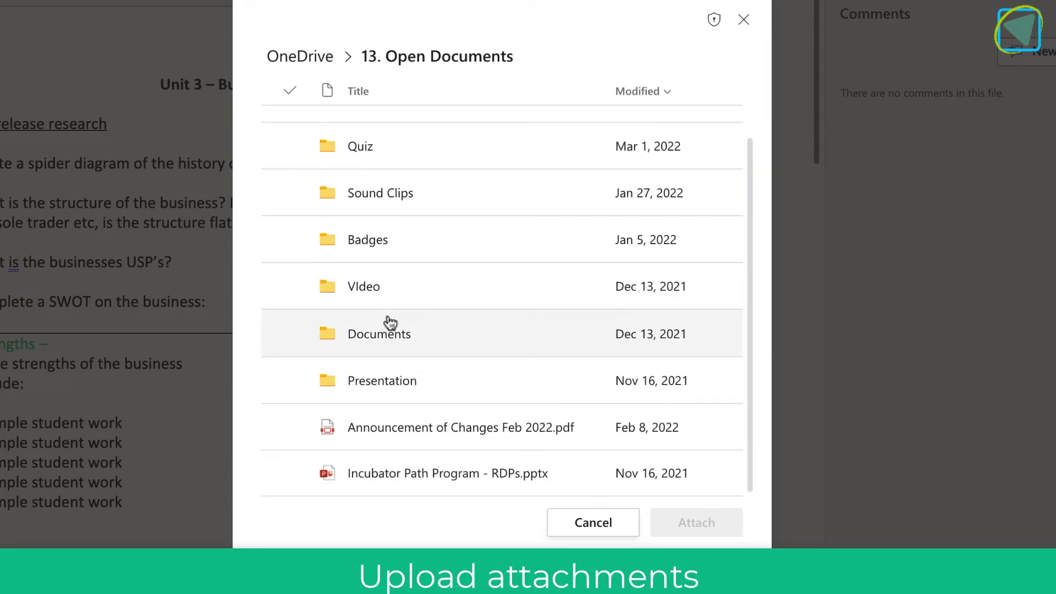
left_click(526, 429)
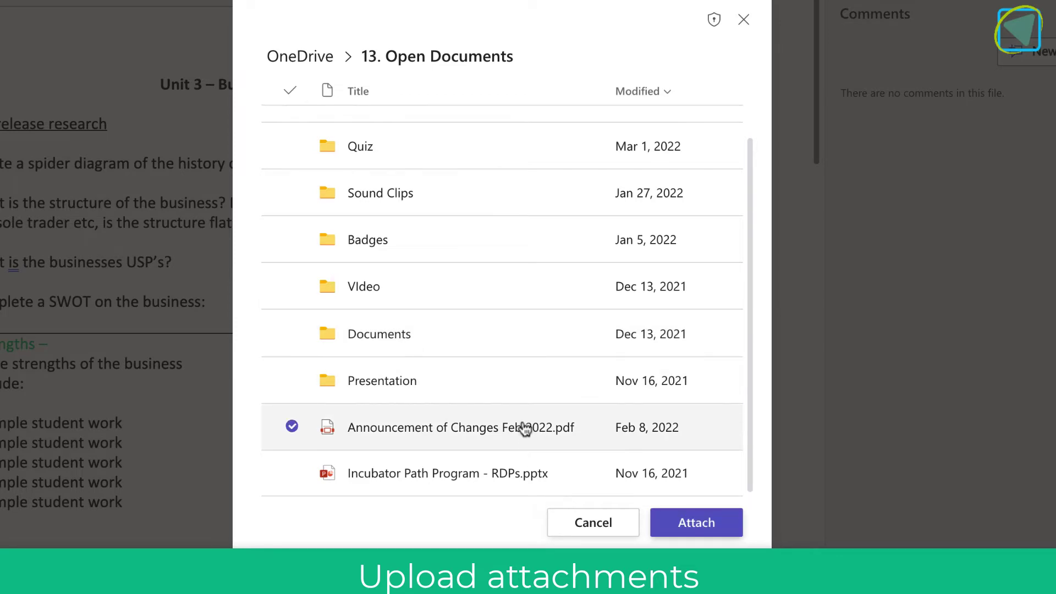
left_click(712, 520)
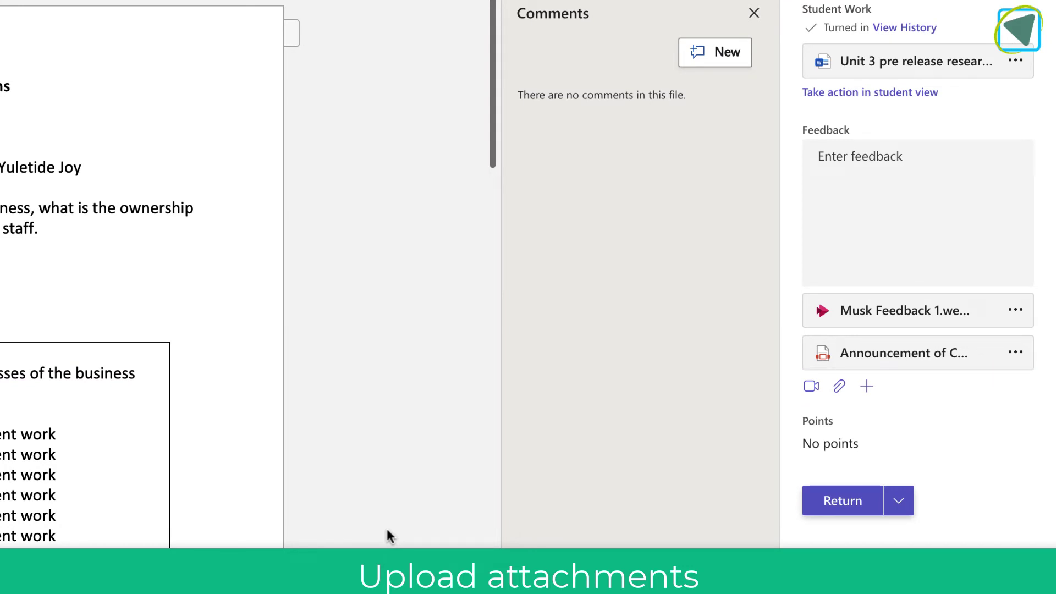
Step: Create a new Word document named Test Feedback as a feedback attachment
left_click(867, 386)
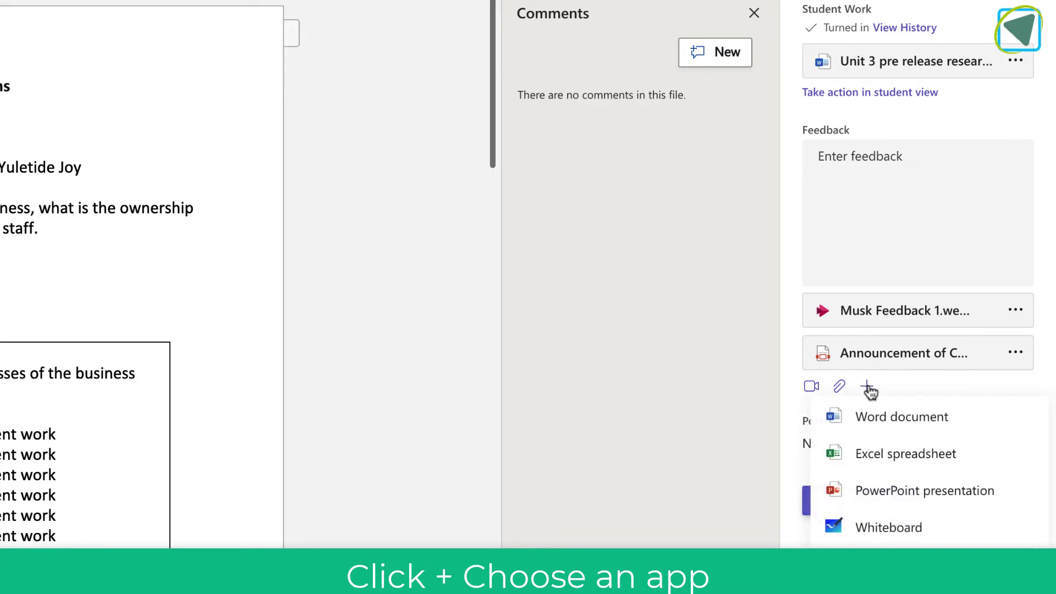
left_click(878, 417)
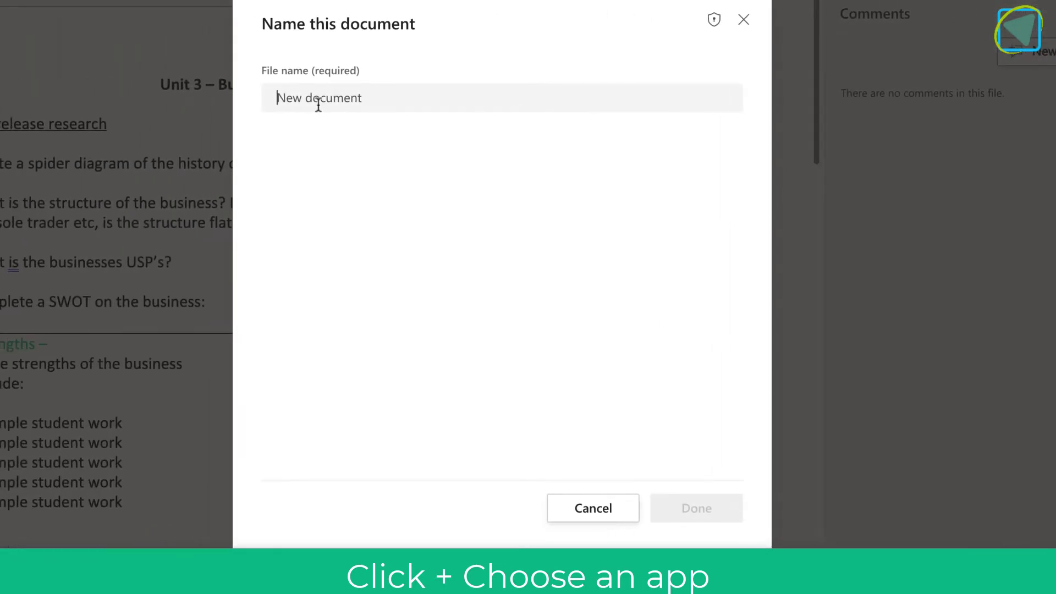
type("Test Feedback")
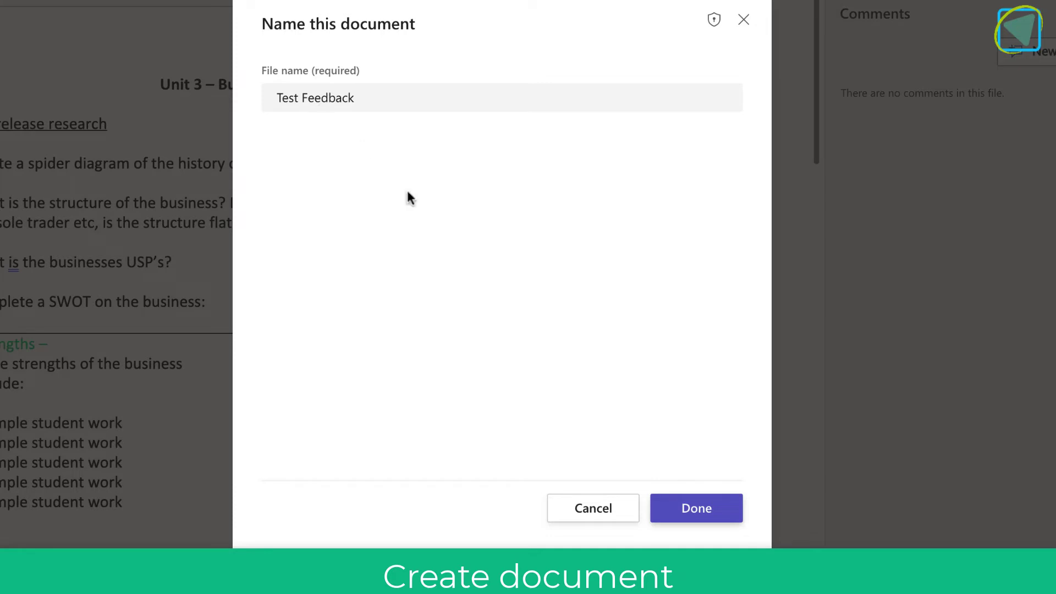
left_click(696, 508)
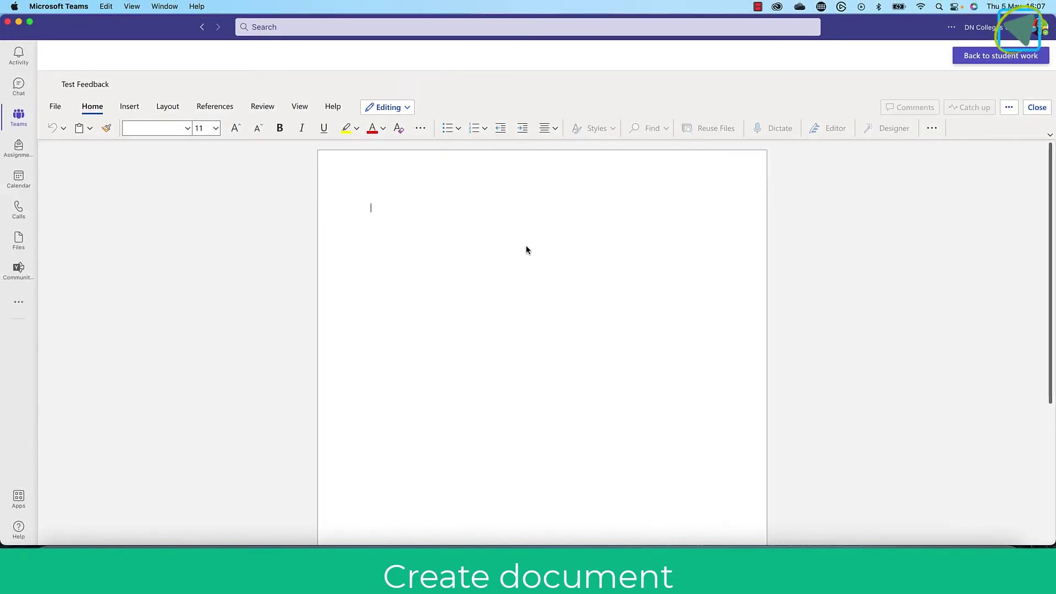
Step: Fill the Test Feedback document with sample text using =rand(3,3) and return to the student's work
type("=rand(3,3)")
key("Return")
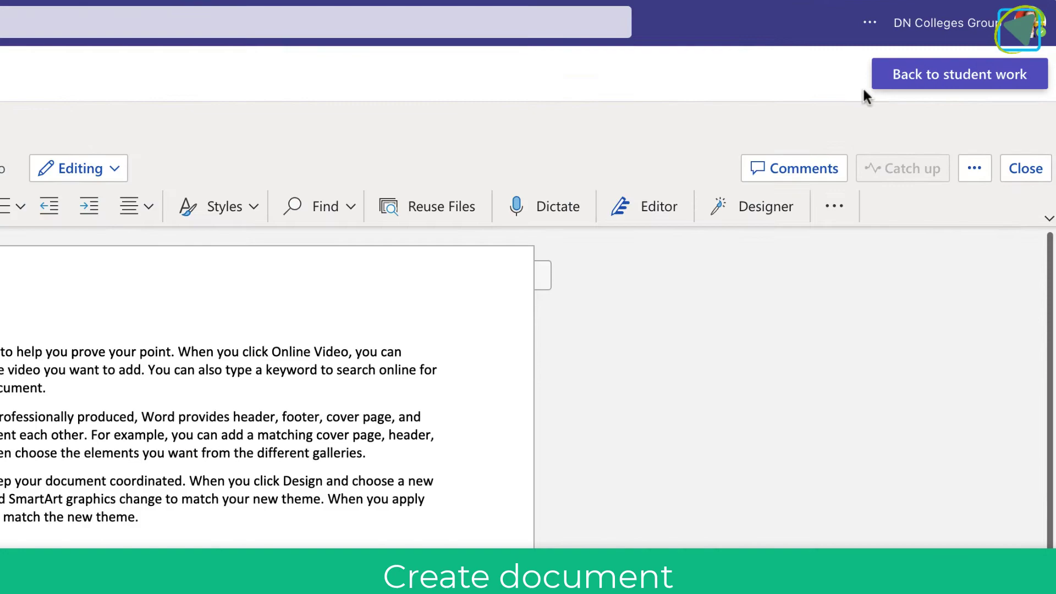
left_click(894, 82)
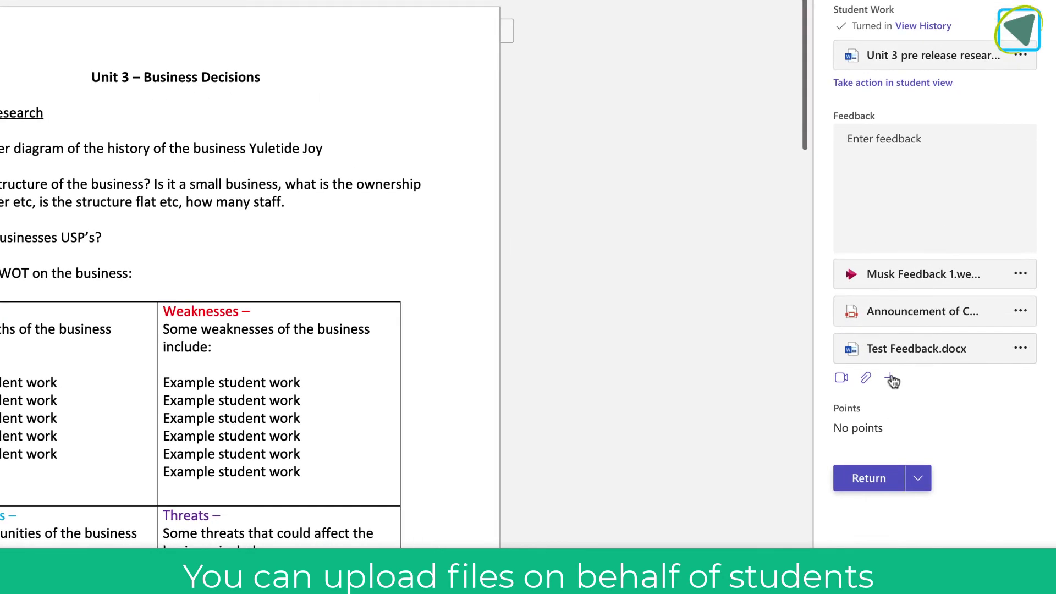
left_click(936, 372)
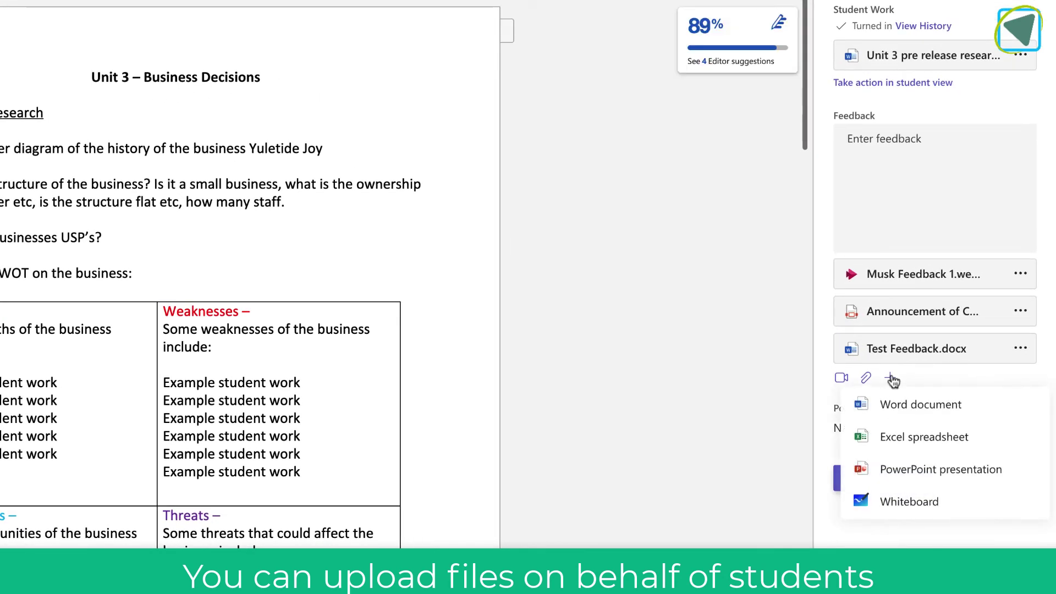
left_click(891, 378)
left_click(866, 379)
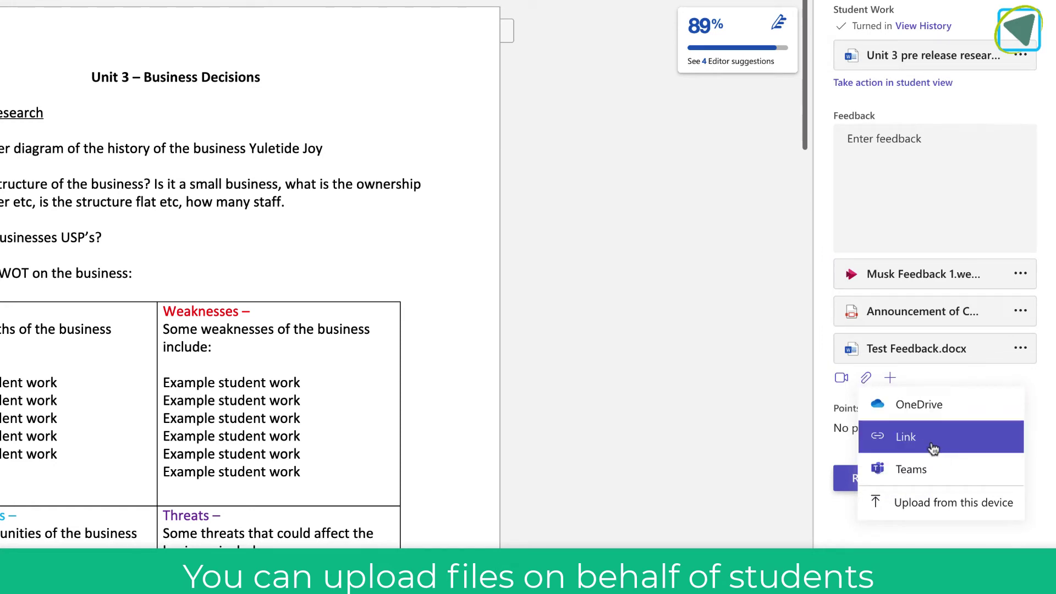
left_click(931, 416)
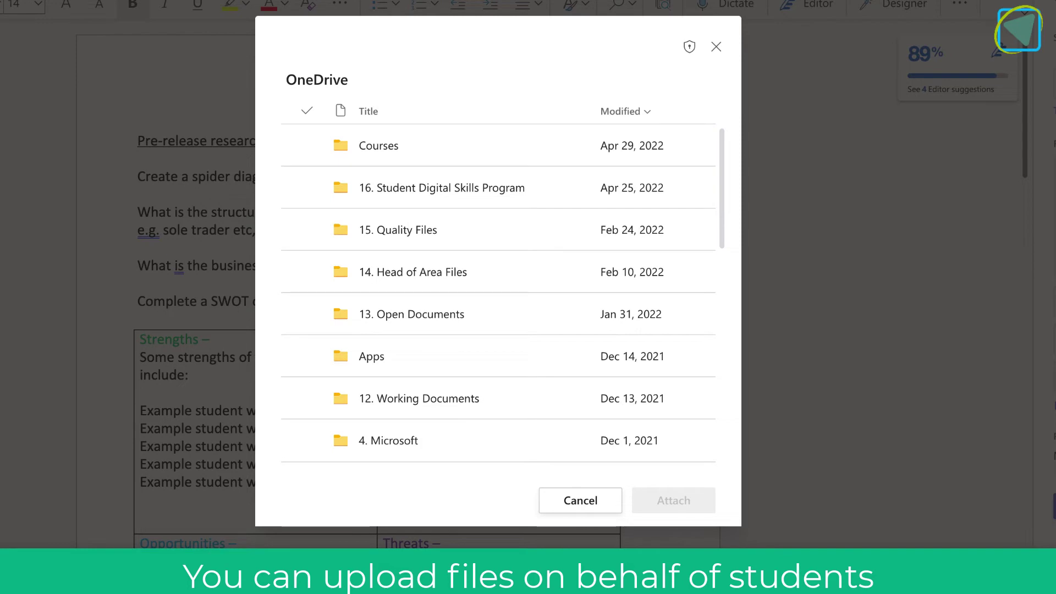
left_click(716, 47)
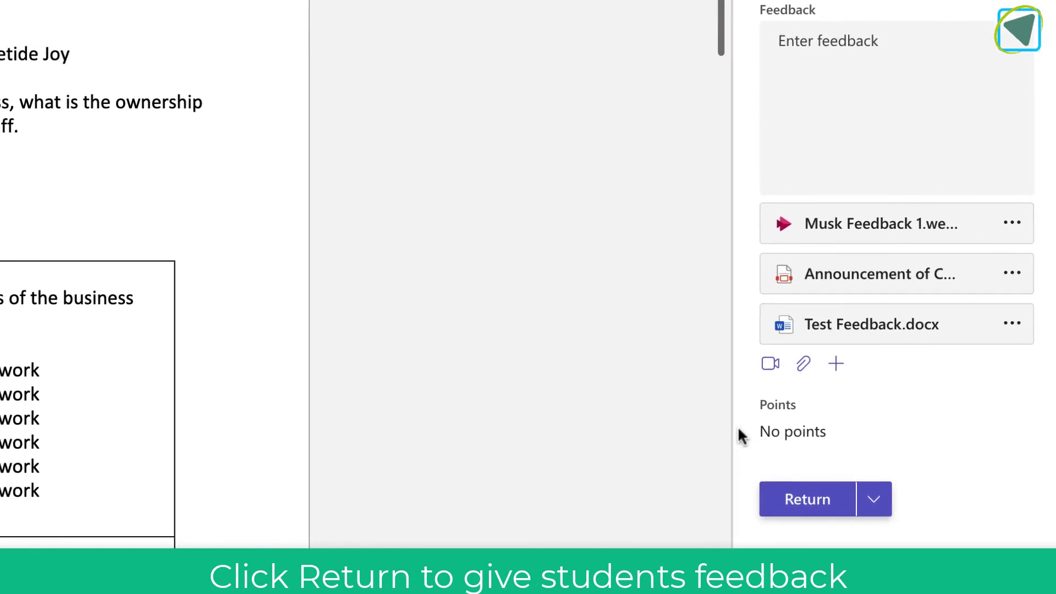
Step: Return the reviewed assignment to the student with the three feedback attachments
left_click(802, 499)
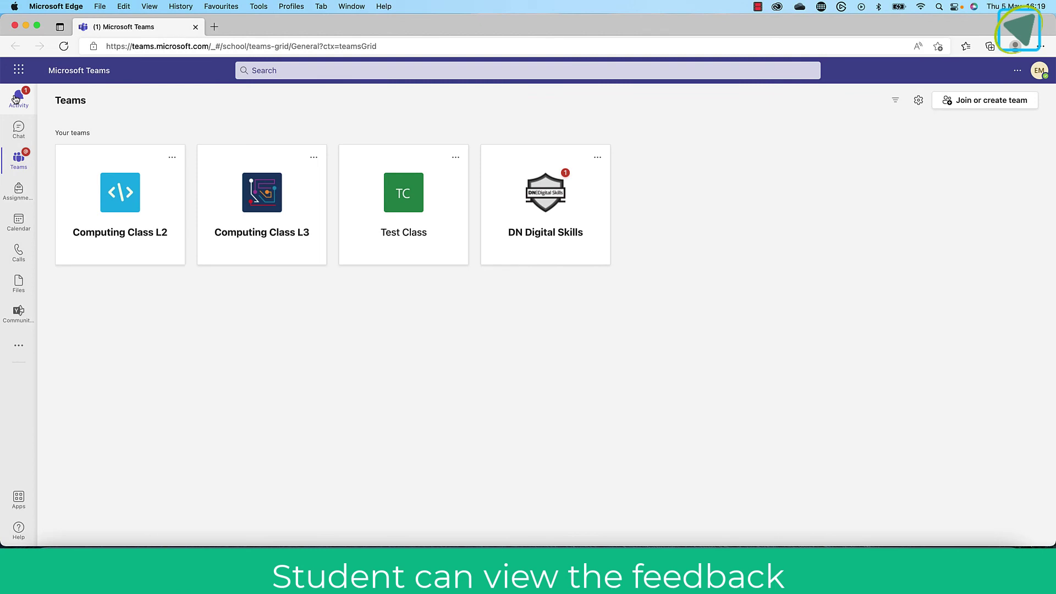
Step: In the student's account, open the returned Example Assignment from the activity feed and view the submitted Unit 3 pre release research.docx, then close it
left_click(17, 99)
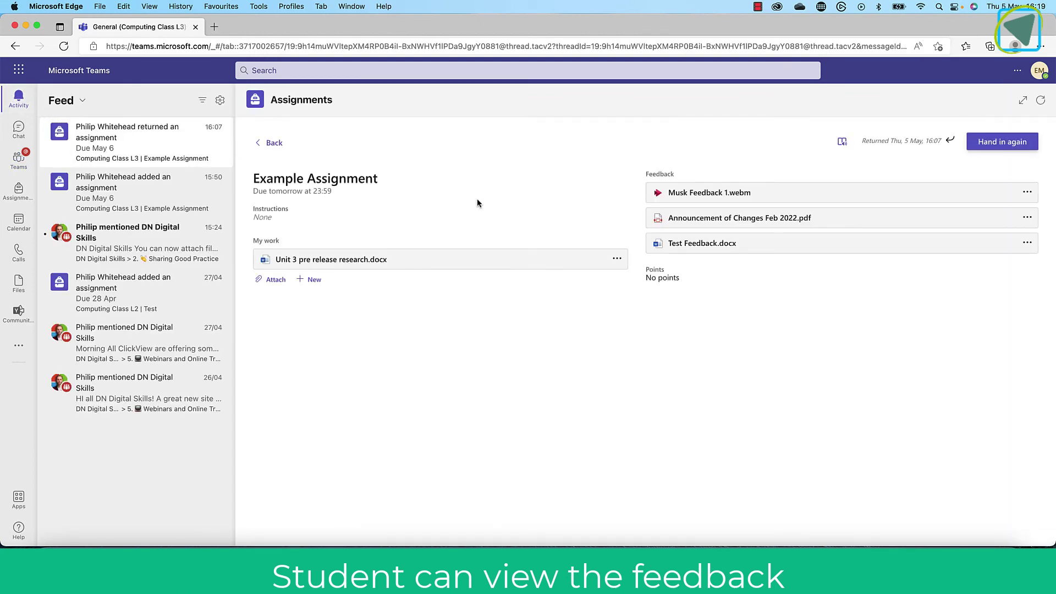
left_click(435, 259)
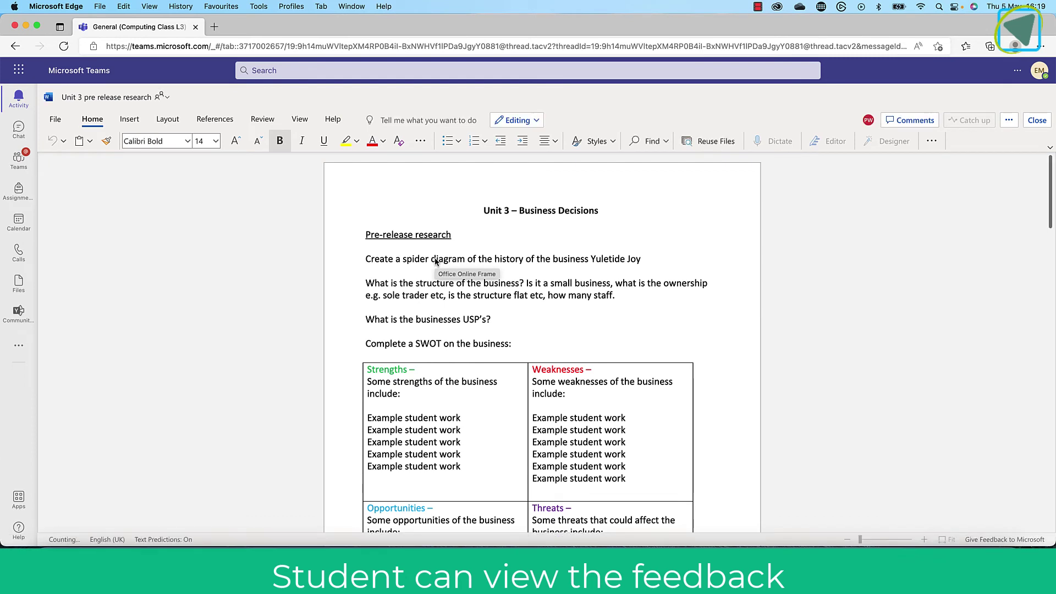
left_click(1034, 121)
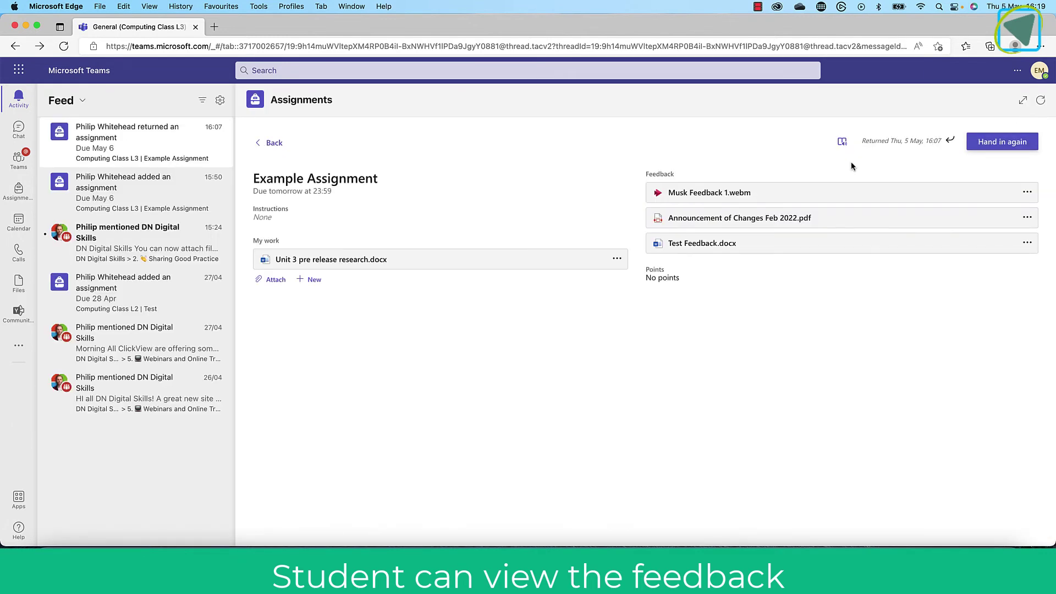
Step: Play the Musk Feedback 1.webm video feedback, pause it and return to the assignment
left_click(715, 193)
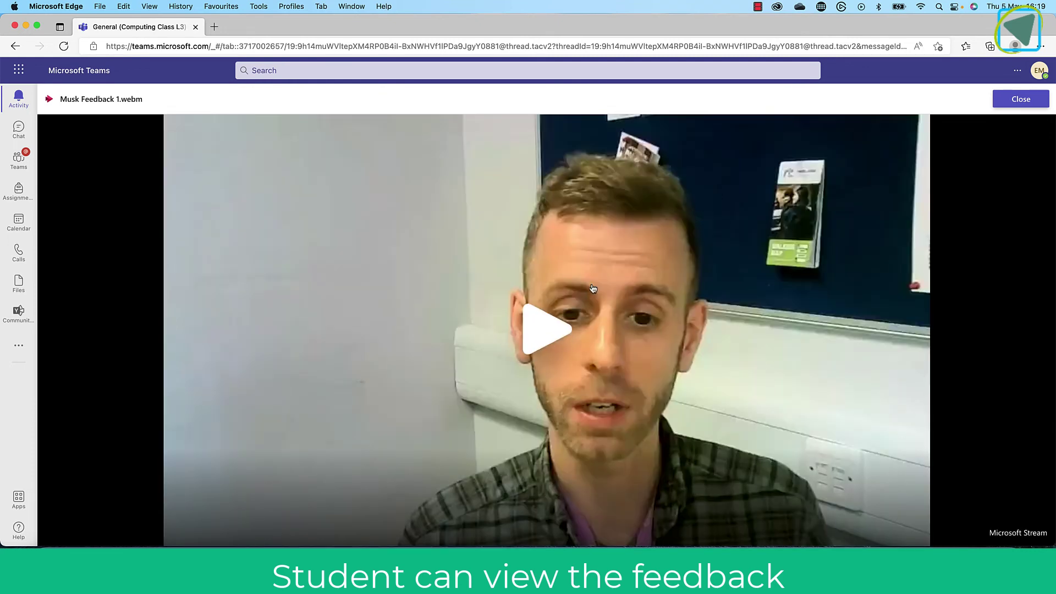
left_click(556, 313)
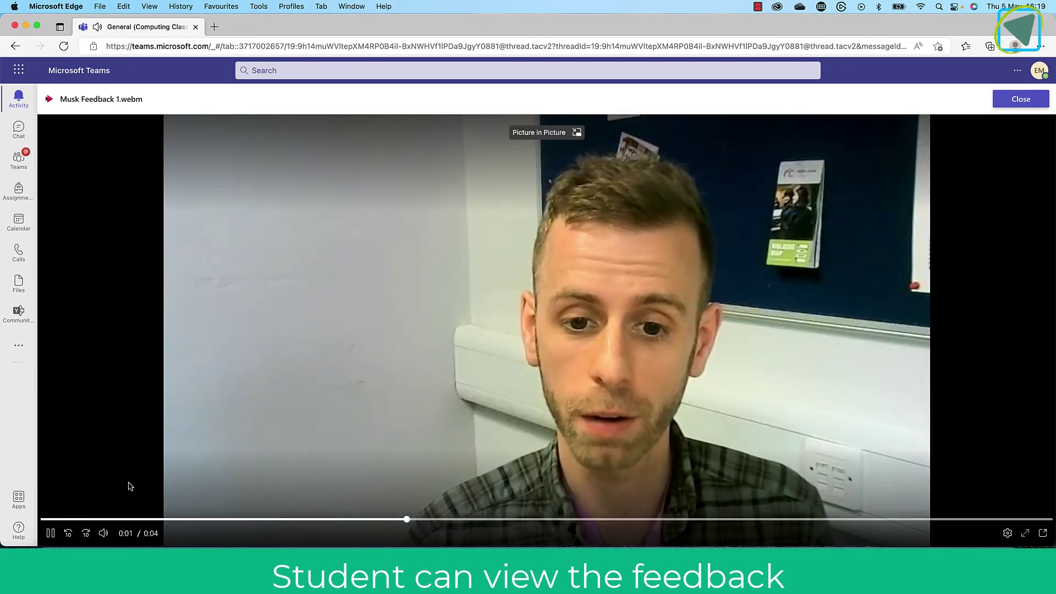
left_click(49, 536)
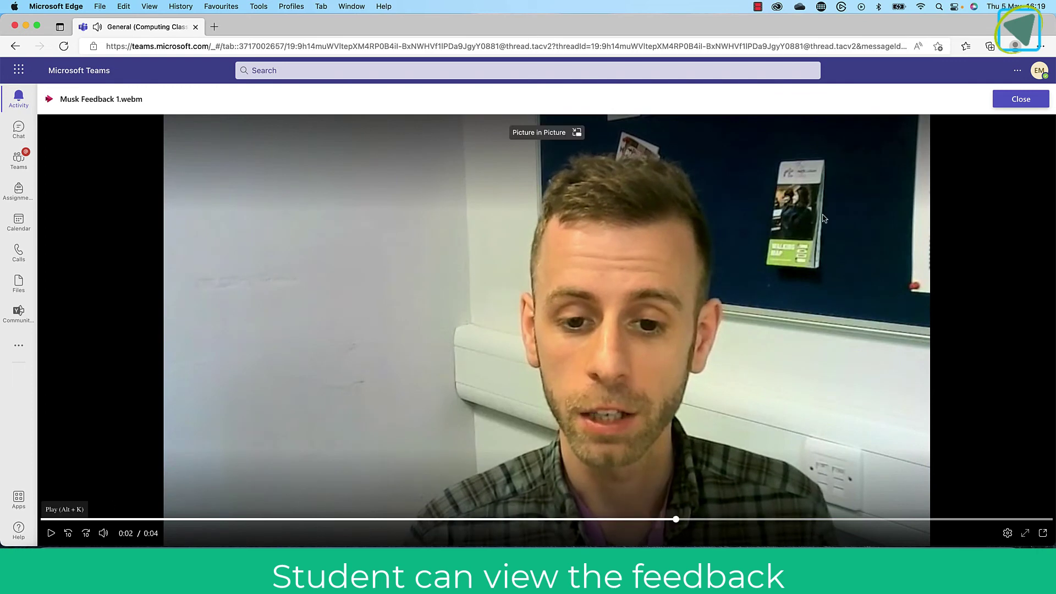
left_click(1015, 104)
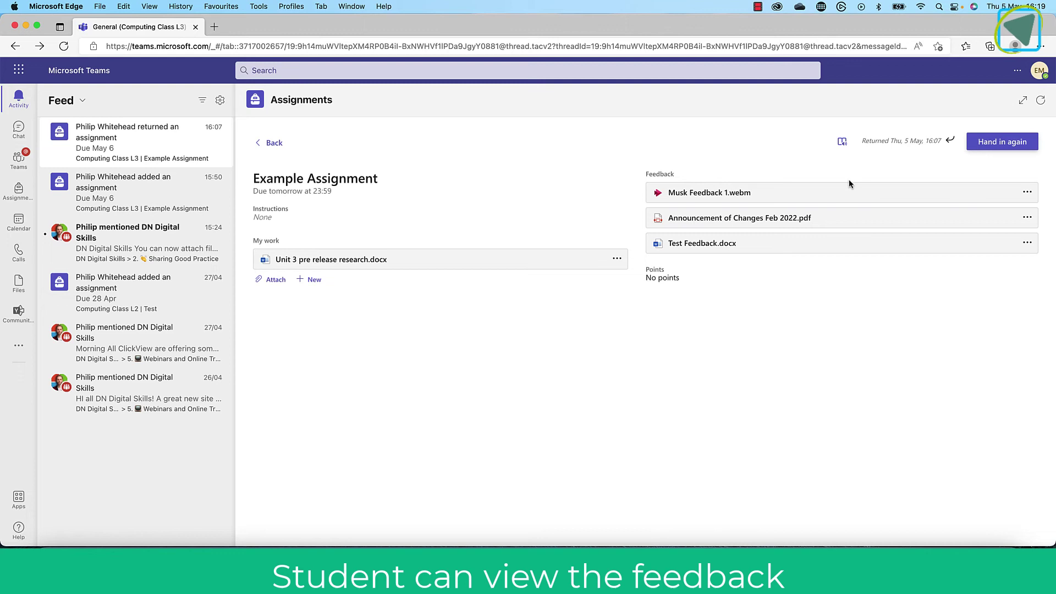
Step: View the feedback files Announcement of Changes Feb 2022.pdf and Test Feedback.docx, closing each one again
left_click(767, 220)
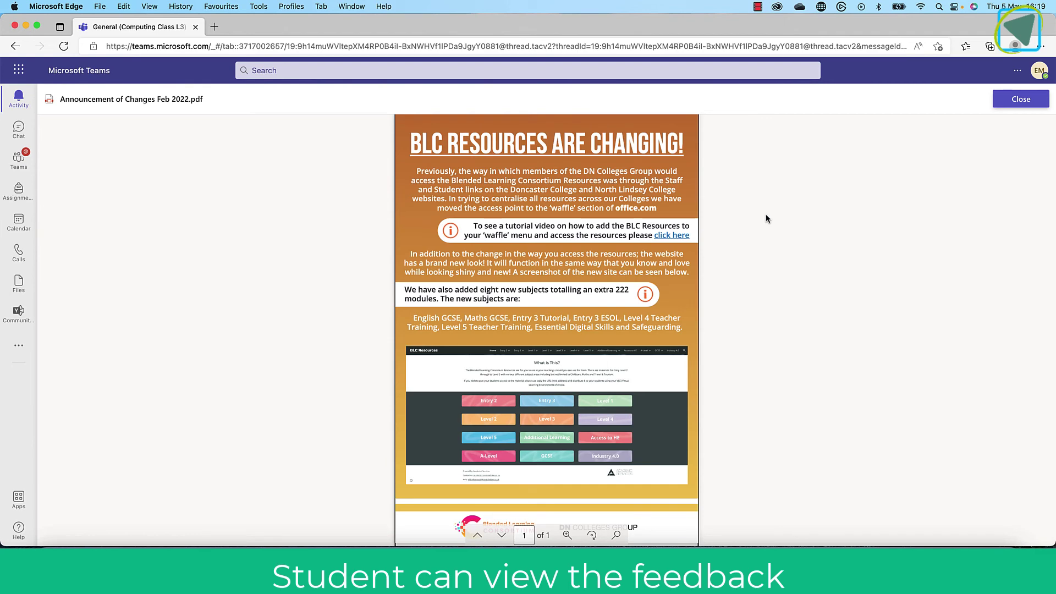
left_click(1011, 104)
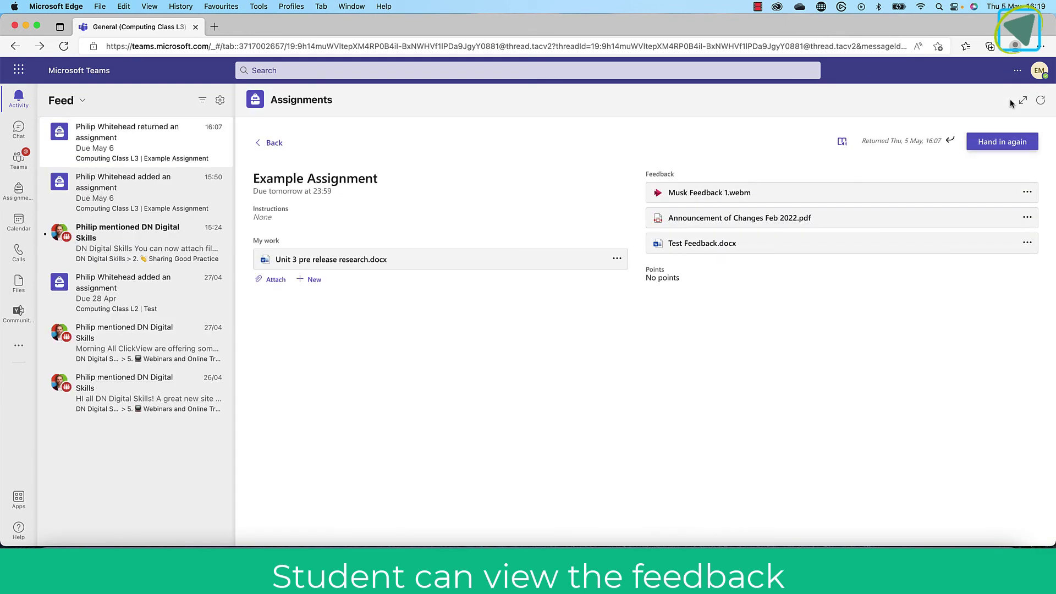
left_click(699, 245)
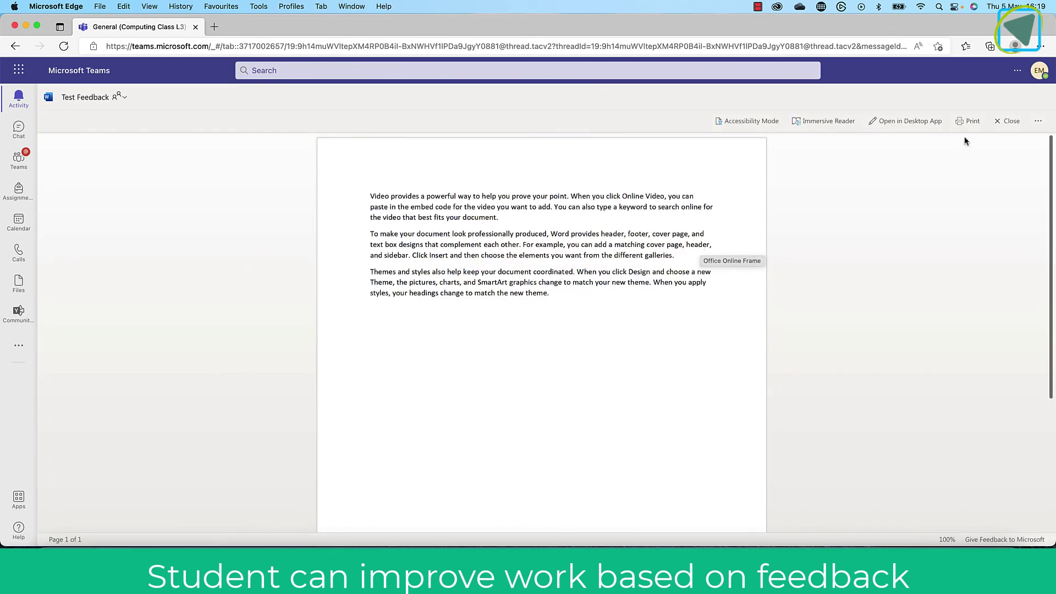
left_click(1002, 121)
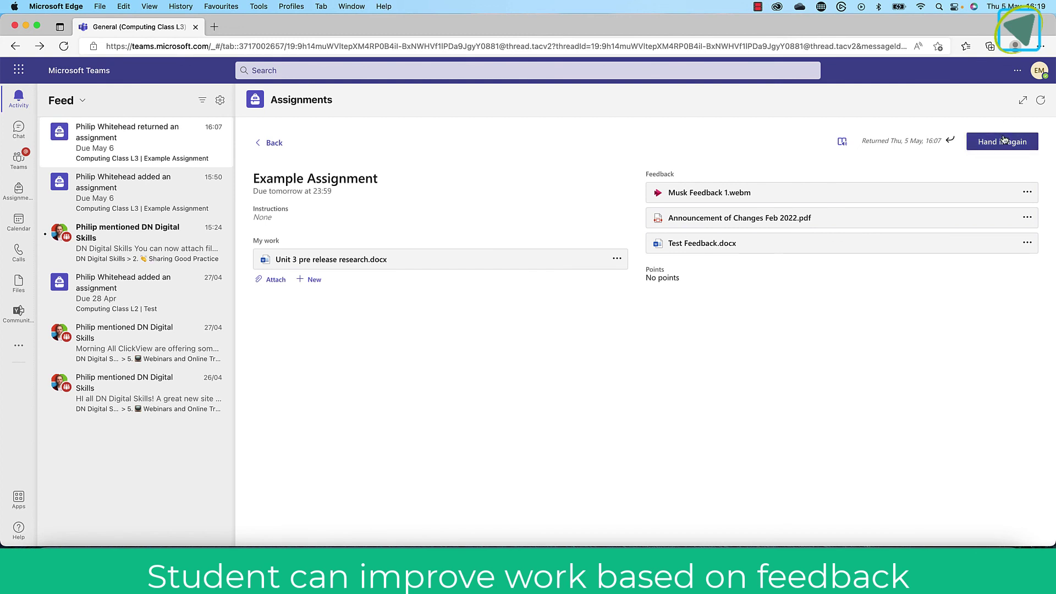
Step: Hand in the Example Assignment again as the student
left_click(1003, 141)
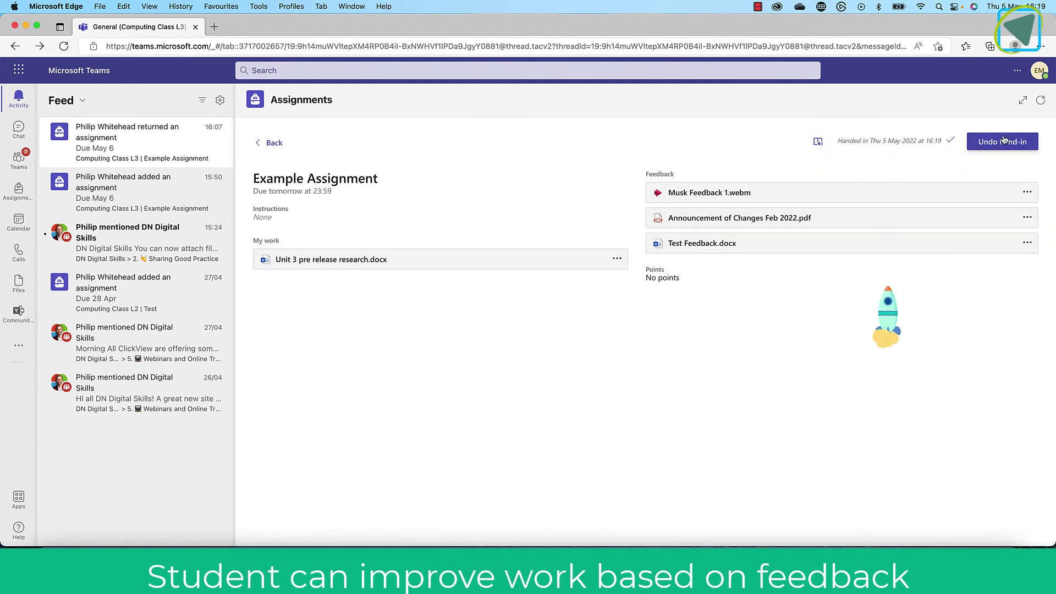